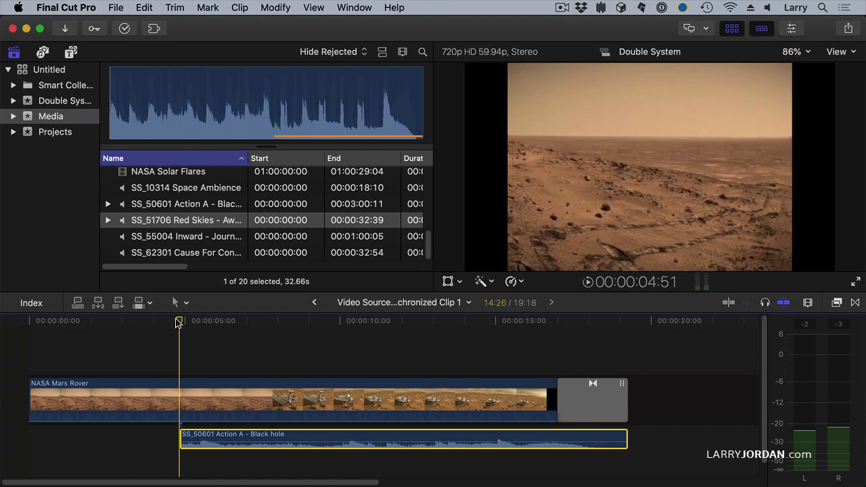
- Play the rover timeline with its current music, then select SS_50601 Action A – Black hole
key(space)
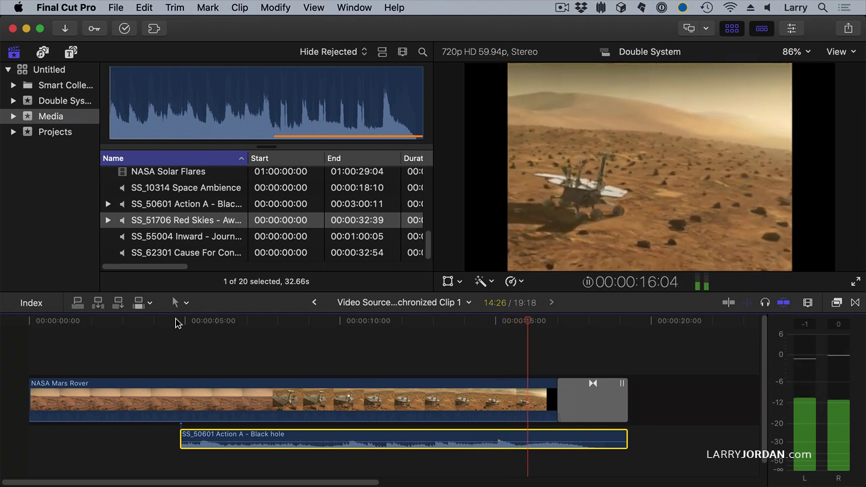
key(space)
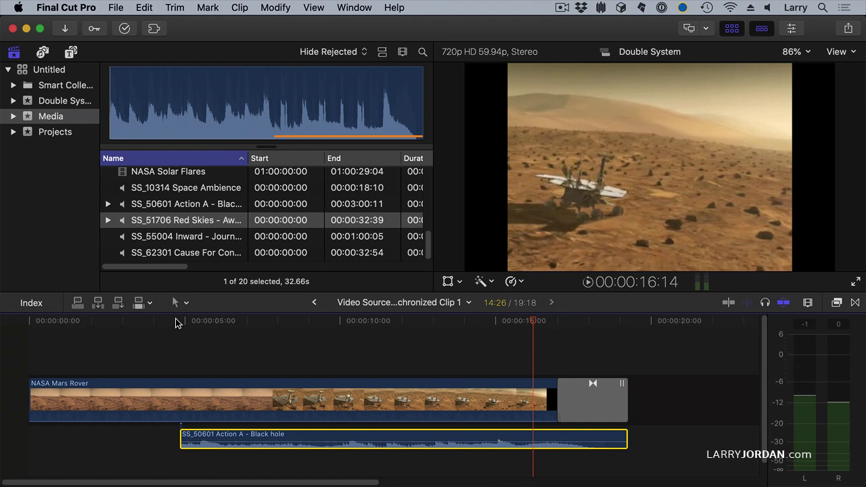
click(210, 200)
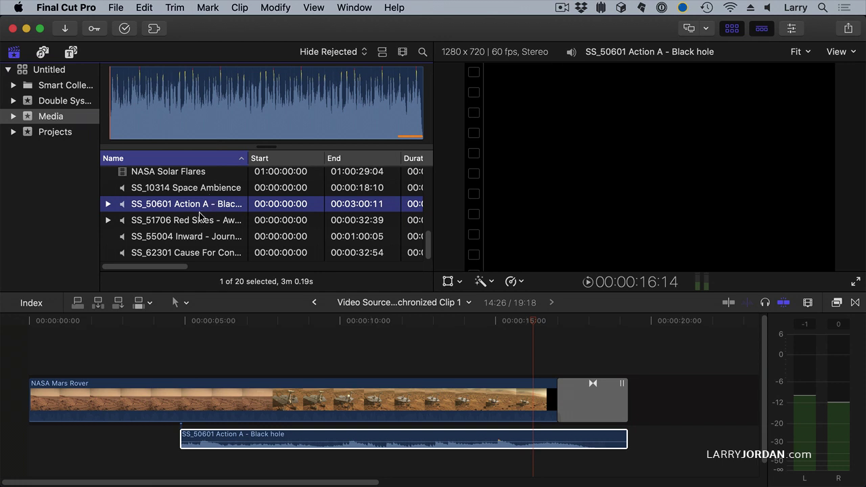
- Add Red Skies – Awaken and Inward – Journey to the Black hole clip as audition alternatives
click(193, 221)
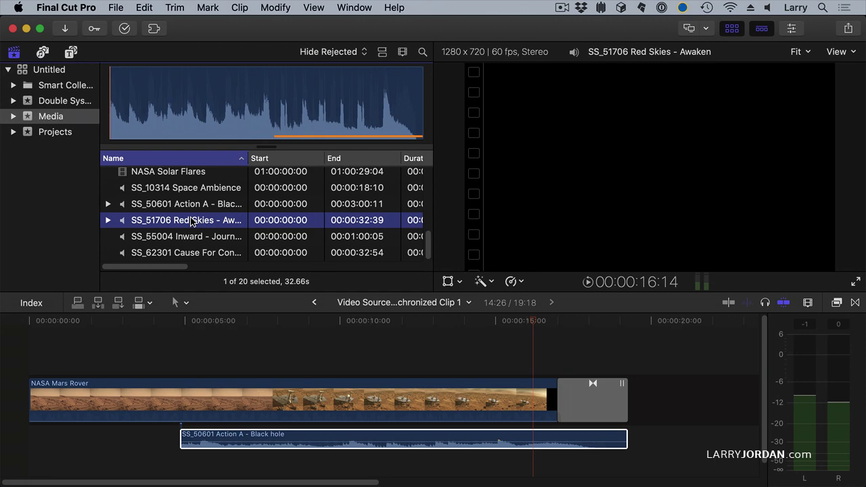
drag(191, 222, 279, 435)
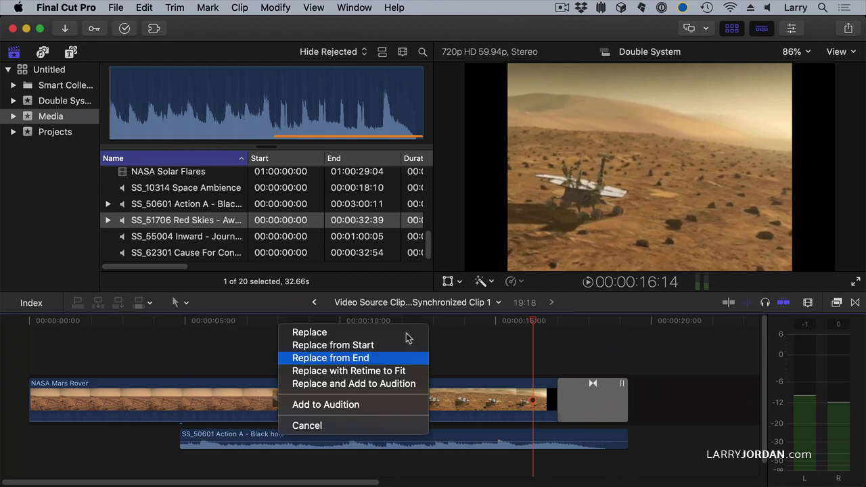
click(376, 405)
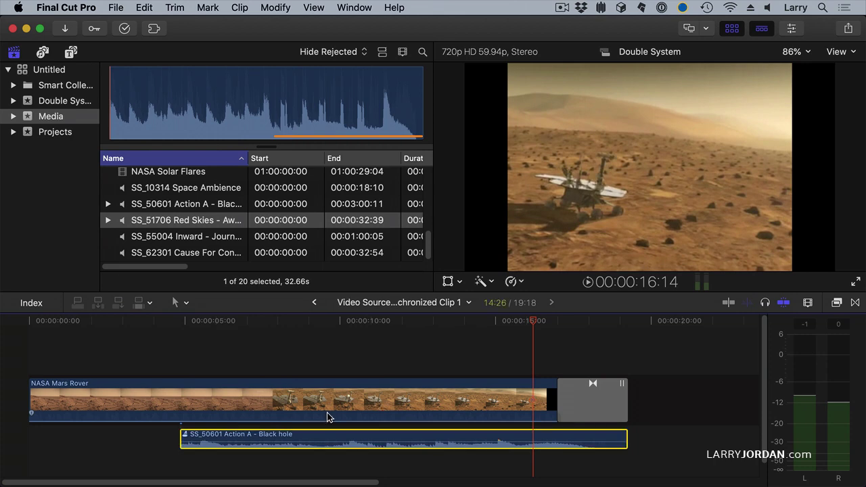
click(193, 226)
drag(188, 237, 276, 437)
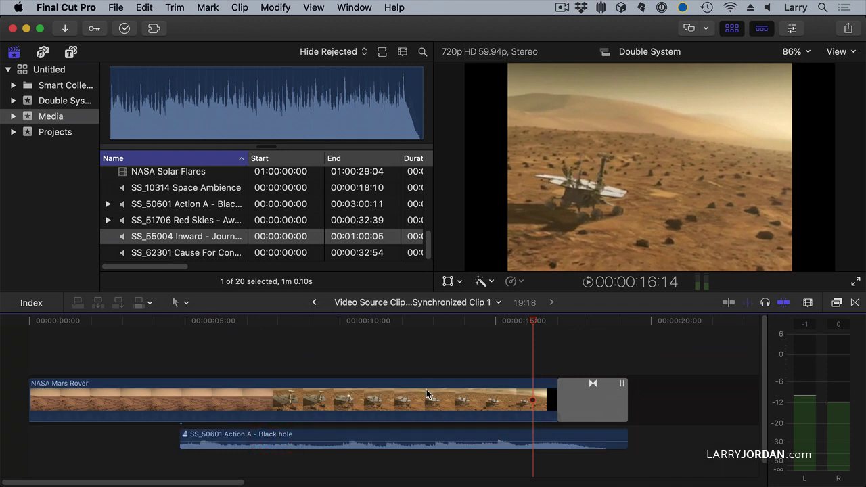
click(336, 409)
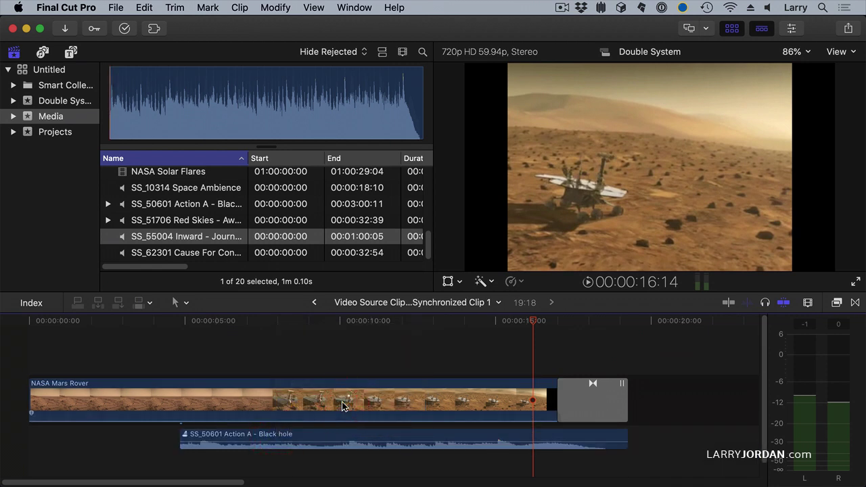
- Preview the music clip's audition alternatives with Clip > Audition > Preview
click(336, 439)
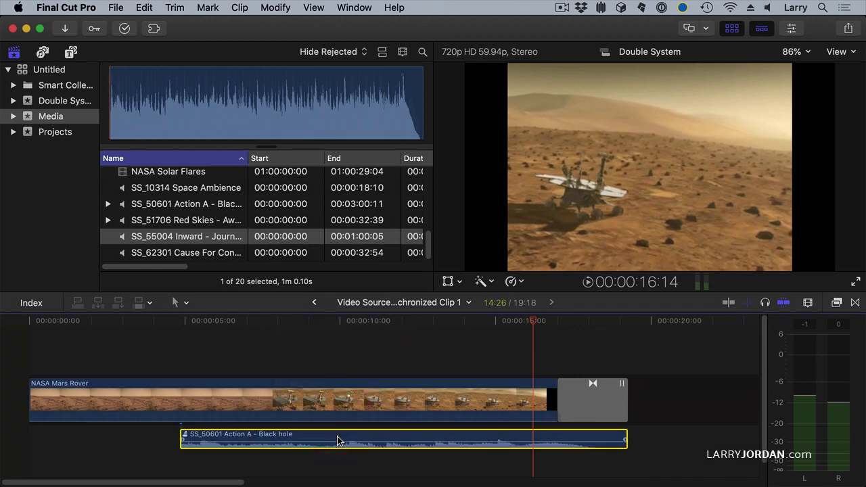
click(232, 7)
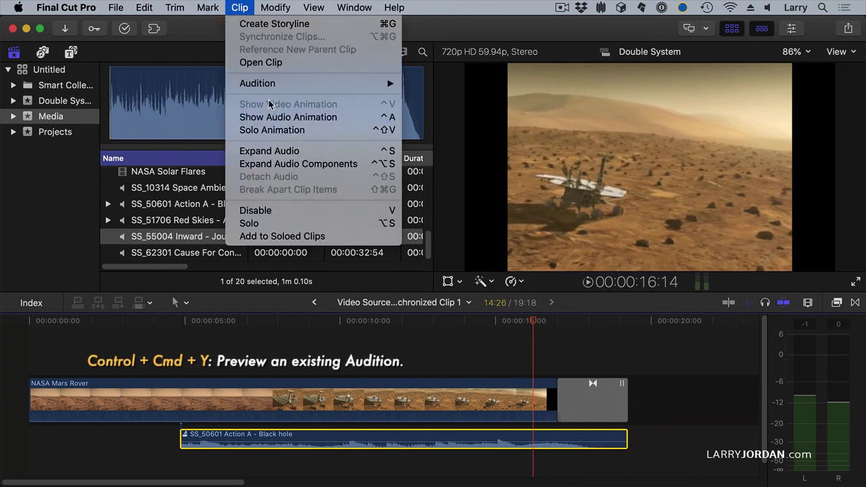
mouse_move(277, 84)
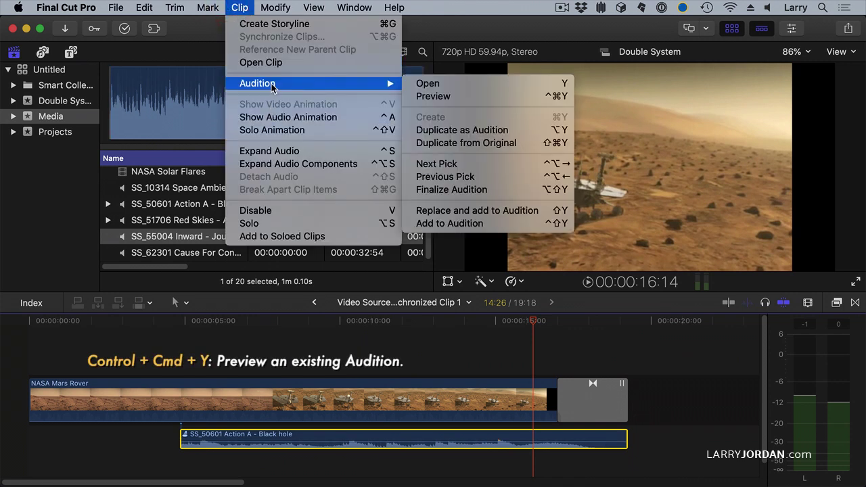
click(459, 99)
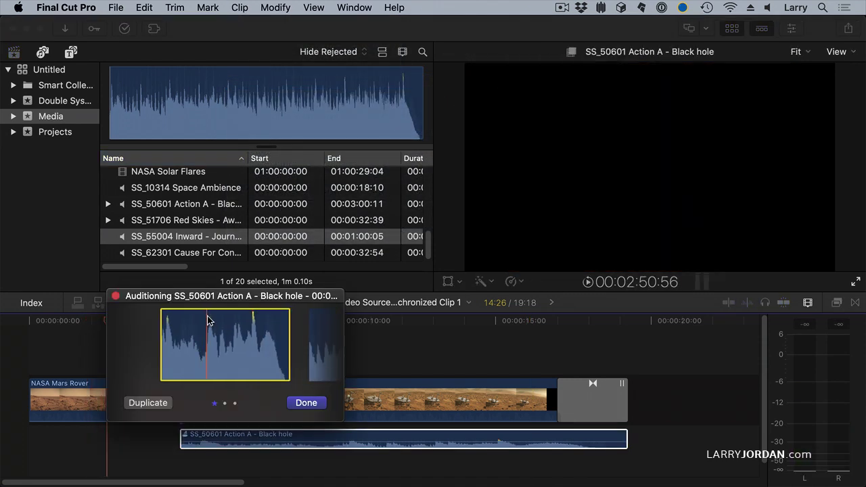
drag(219, 295, 229, 248)
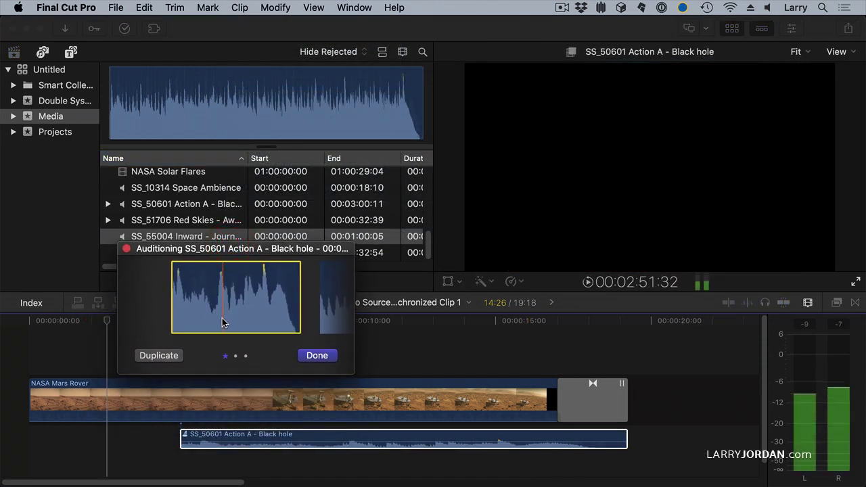
- Choose Red Skies – Awaken as the audition pick and fit the timeline to the window
click(335, 302)
key(space)
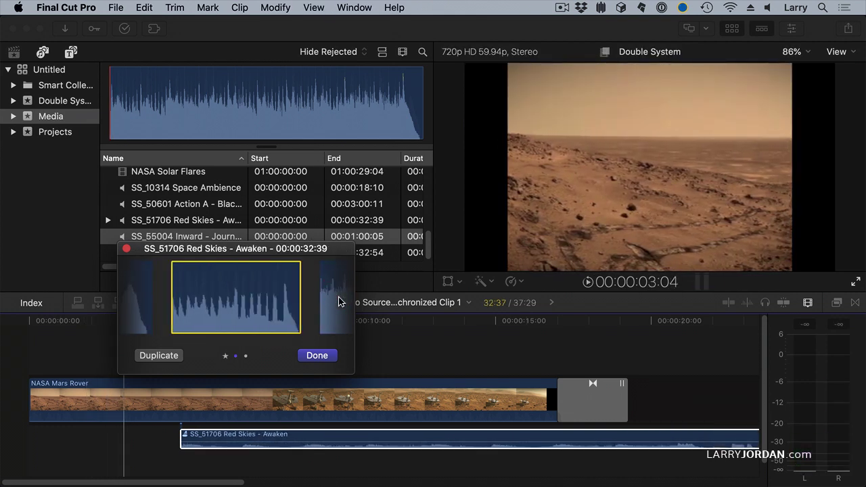
key(shift+z)
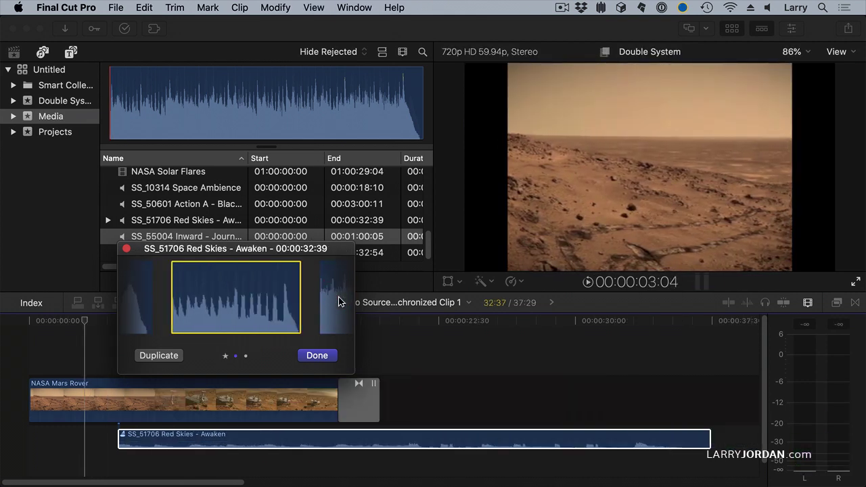
- Trim the Red Skies clip's end to line up with the Mars Rover video's end
click(120, 439)
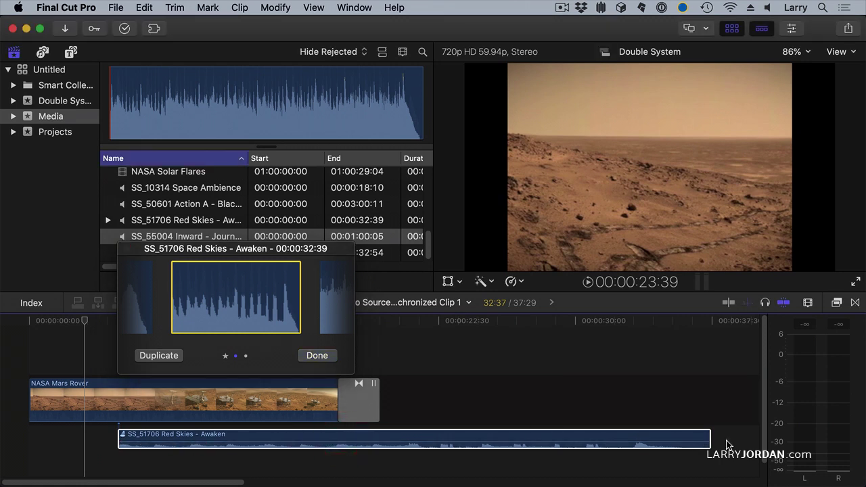
drag(709, 440, 381, 446)
click(201, 236)
drag(193, 247, 478, 229)
- Slip the Red Skies music within its clip by +00:15.48, keeping its length
click(175, 303)
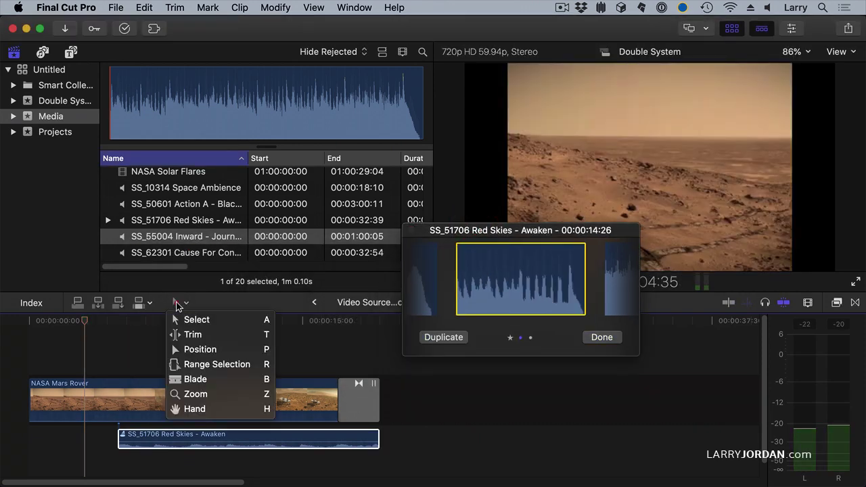
click(193, 331)
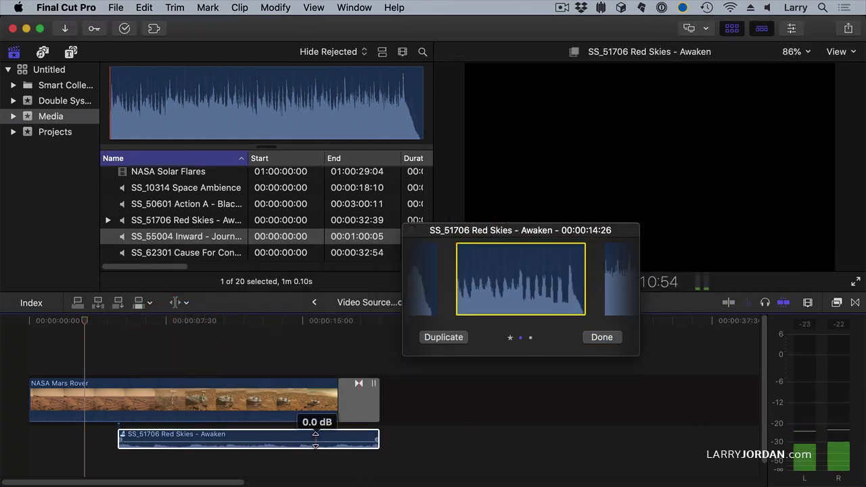
drag(315, 437, 126, 427)
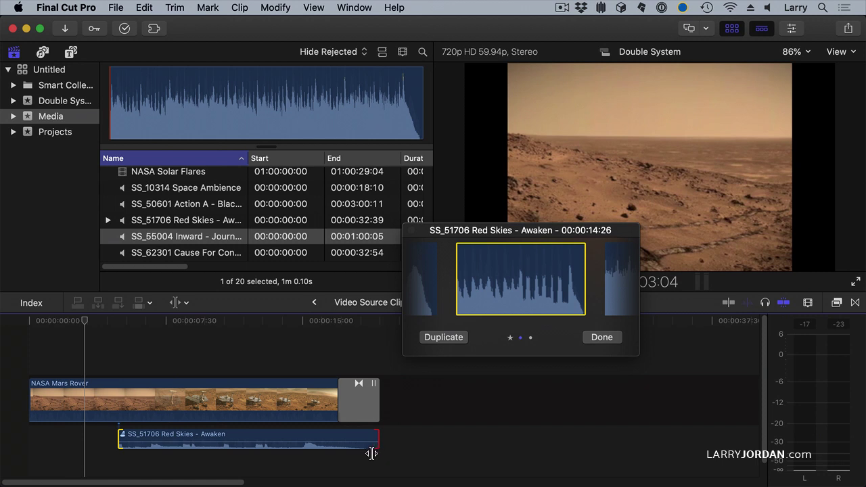
drag(318, 440, 273, 429)
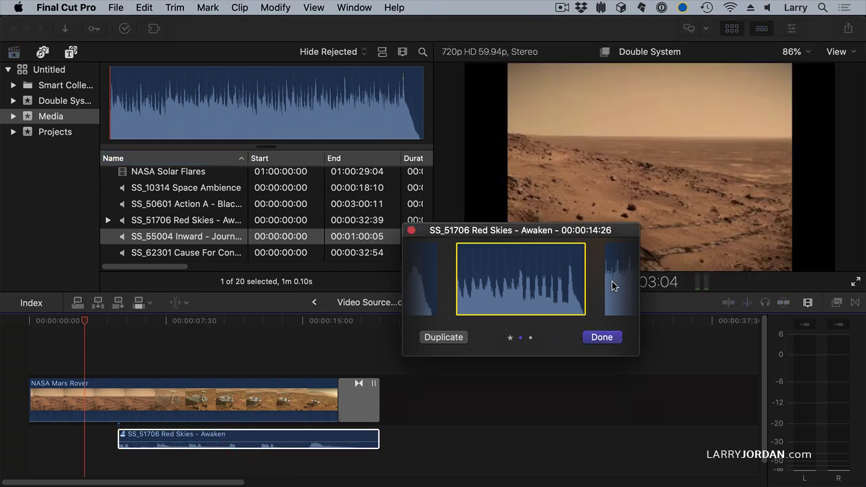
- Switch the audition to Inward – Journey, trim it to end with the video, and slip it
click(612, 284)
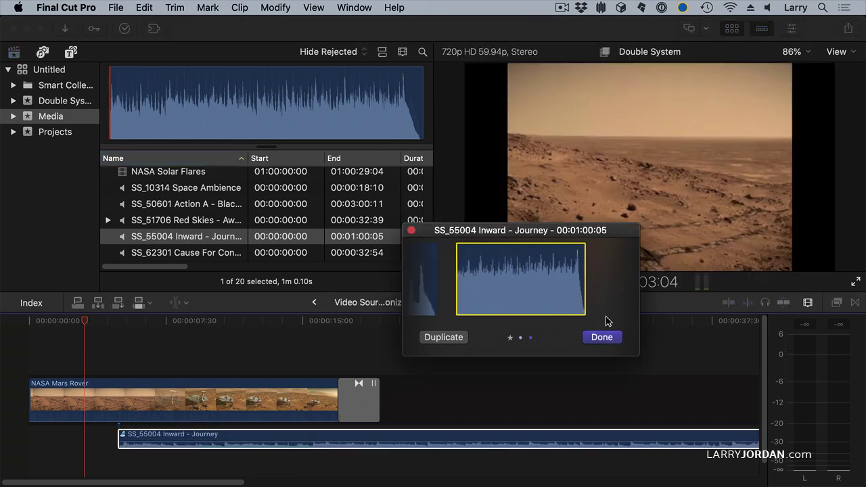
key(shift+z)
click(628, 442)
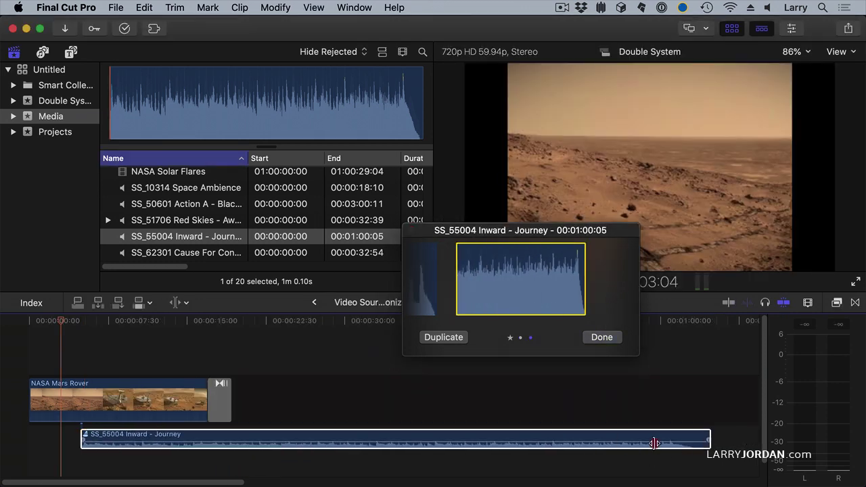
click(309, 433)
drag(714, 439, 87, 427)
drag(190, 437, 101, 445)
- Adjust the Inward – Journey clip's volume to 0.0 dB and slip its music with the Trim tool
key(a)
mouse_move(170, 437)
mouse_down()
mouse_move(171, 448)
mouse_move(171, 439)
mouse_up()
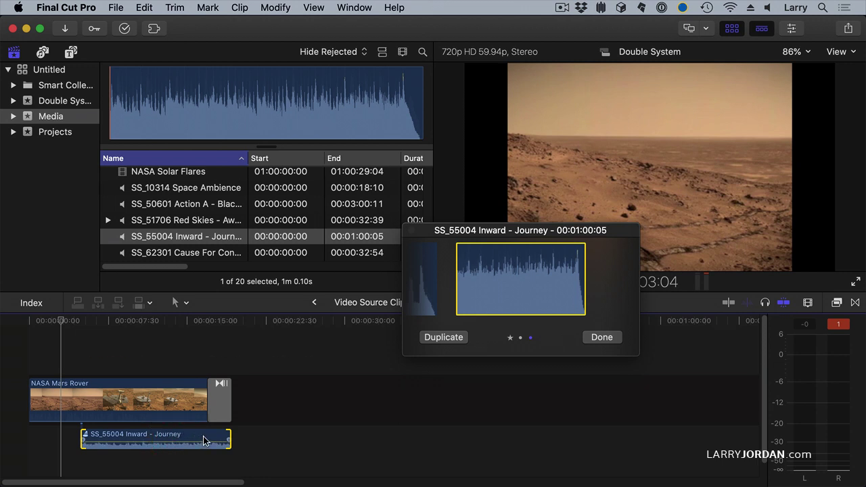
mouse_move(197, 439)
mouse_down()
mouse_move(205, 438)
mouse_move(200, 465)
mouse_move(201, 435)
mouse_move(200, 444)
mouse_up()
key(t)
drag(133, 436, 146, 437)
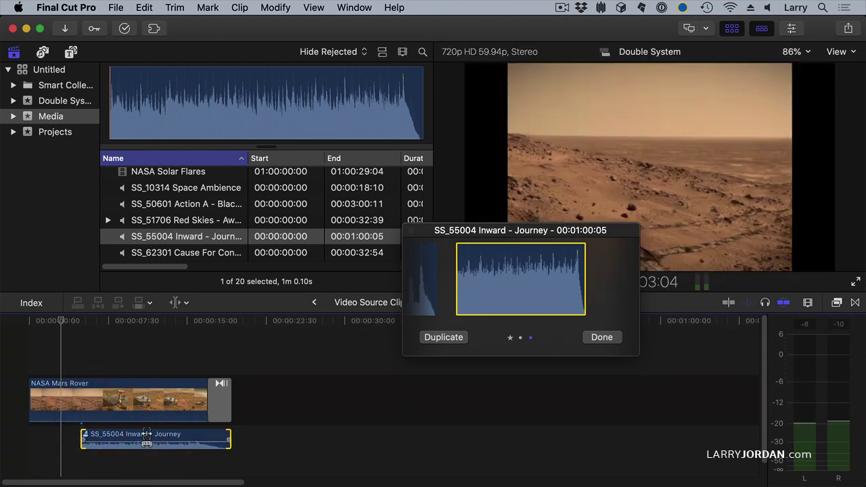
click(486, 307)
click(424, 284)
click(424, 282)
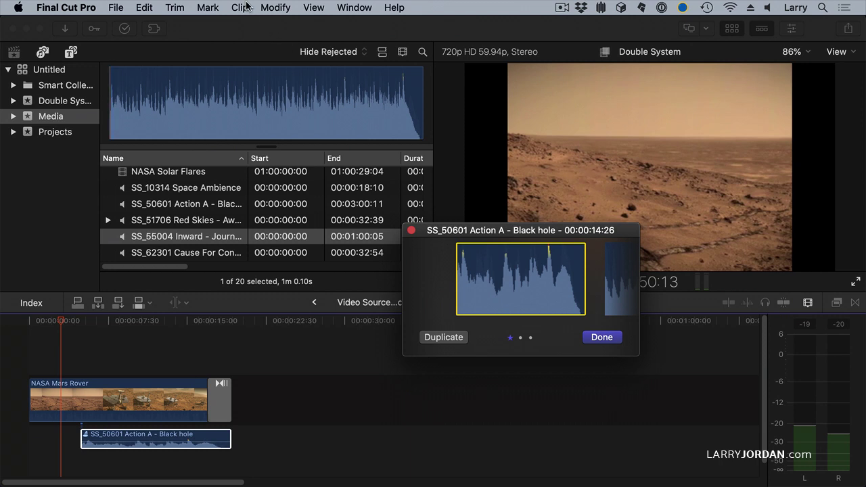
click(242, 7)
mouse_move(257, 83)
click(492, 294)
click(82, 319)
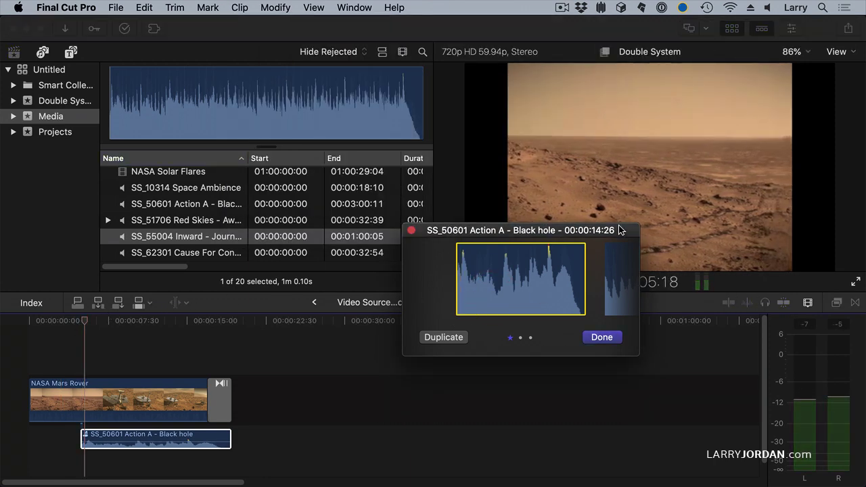
drag(599, 231, 315, 221)
key(space)
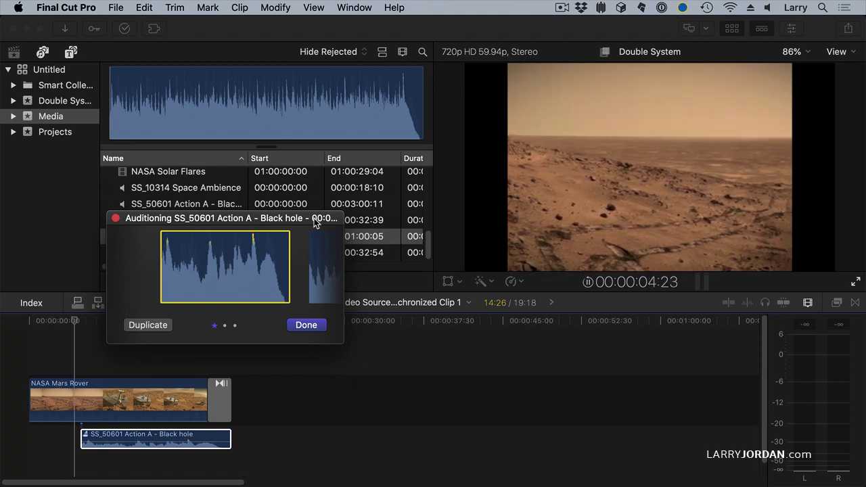
key(space)
click(326, 249)
key(space)
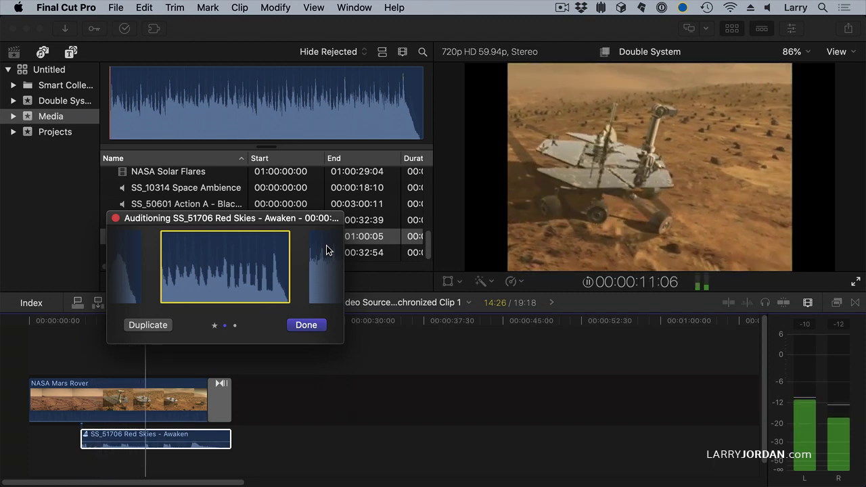
key(space)
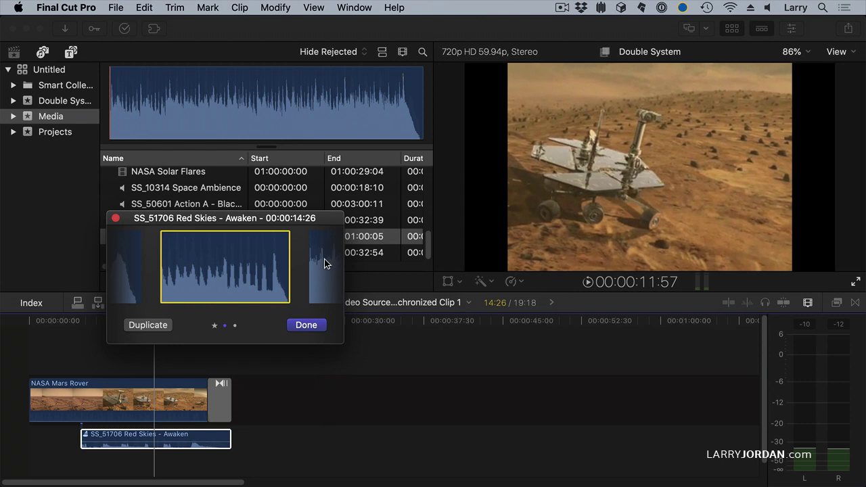
click(324, 258)
key(space)
click(59, 321)
click(63, 321)
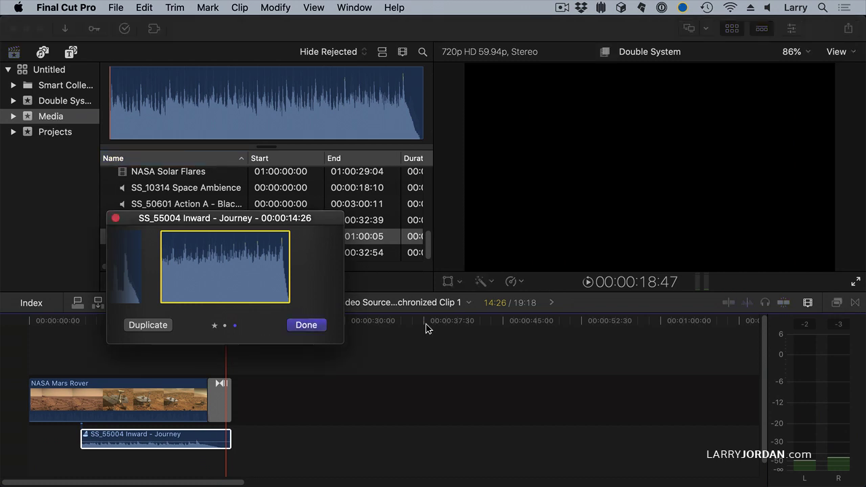
- Close the audition picker and play the timeline from about 11 seconds
click(306, 325)
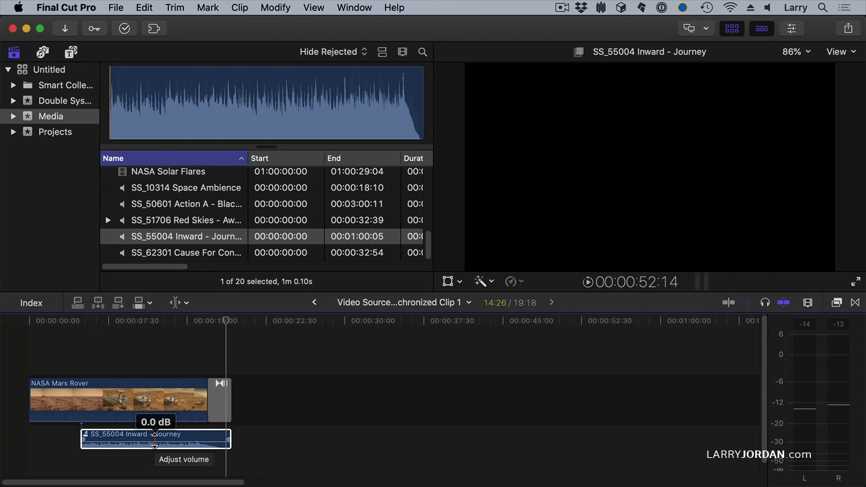
click(152, 320)
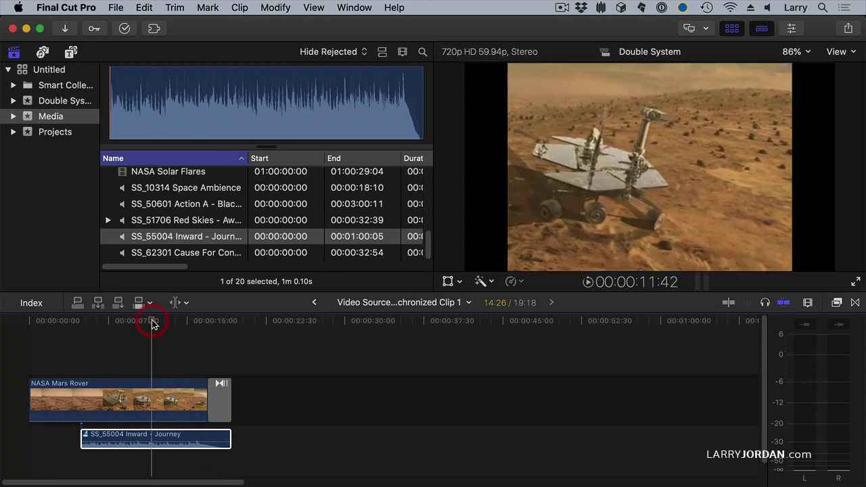
key(space)
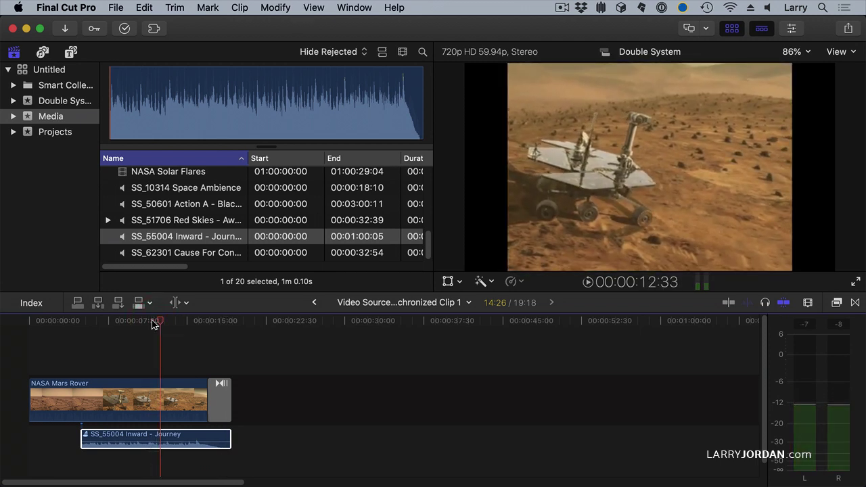
- Reopen the audition preview, cycle through the picks, and close it on Inward – Journey
click(239, 7)
mouse_move(386, 84)
click(450, 97)
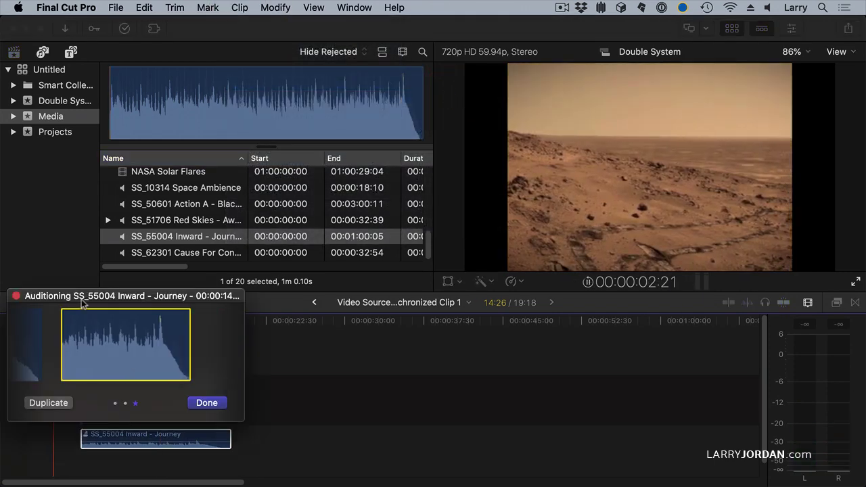
click(40, 344)
click(35, 343)
click(221, 355)
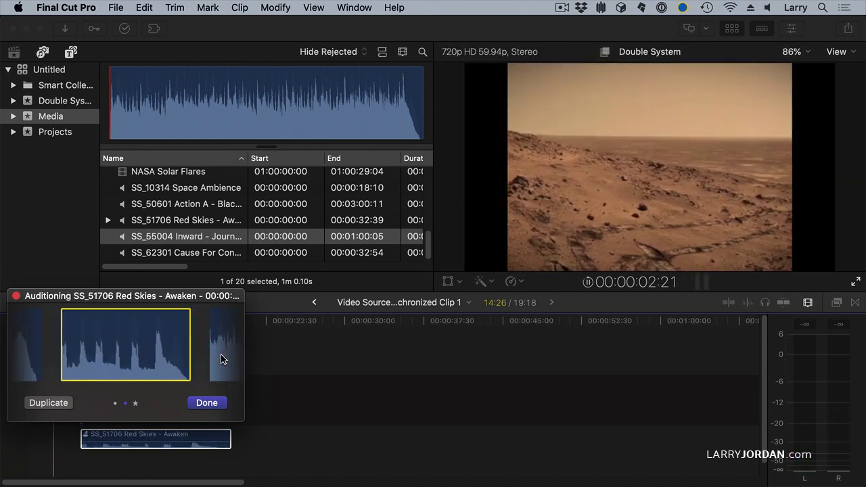
click(220, 355)
key(space)
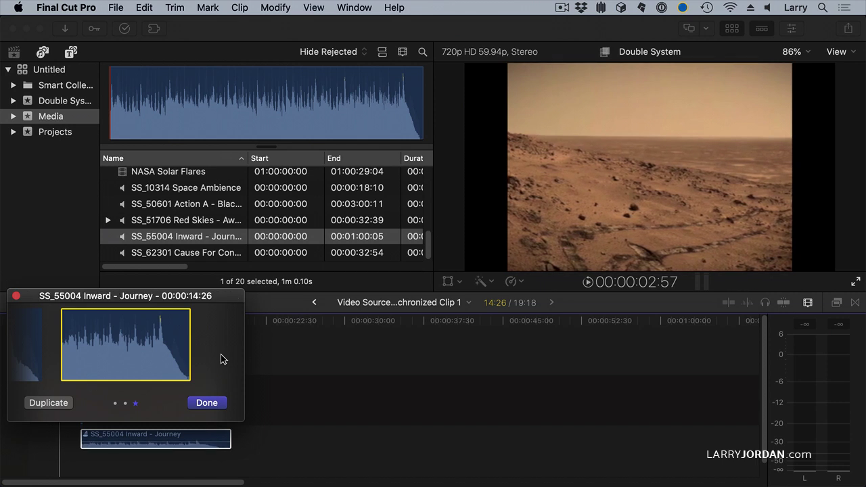
click(210, 406)
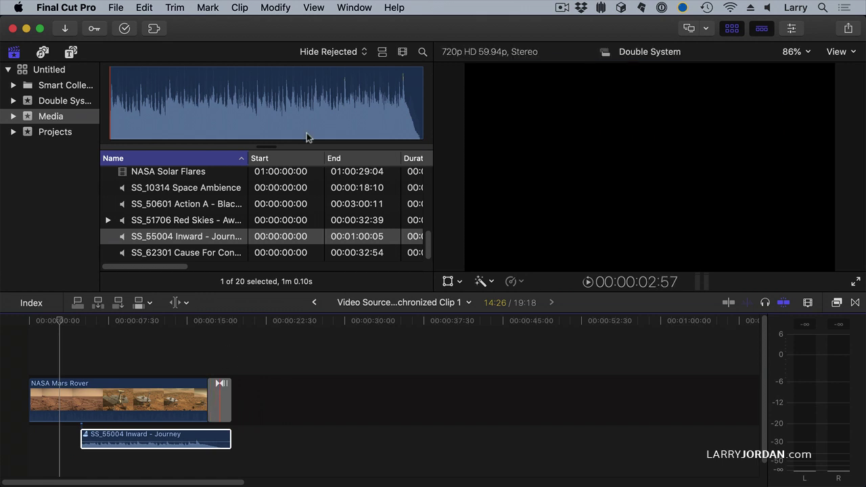
- Finalize the audition via Clip > Audition > Finalize Audition, keeping Inward – Journey
click(240, 7)
mouse_move(274, 83)
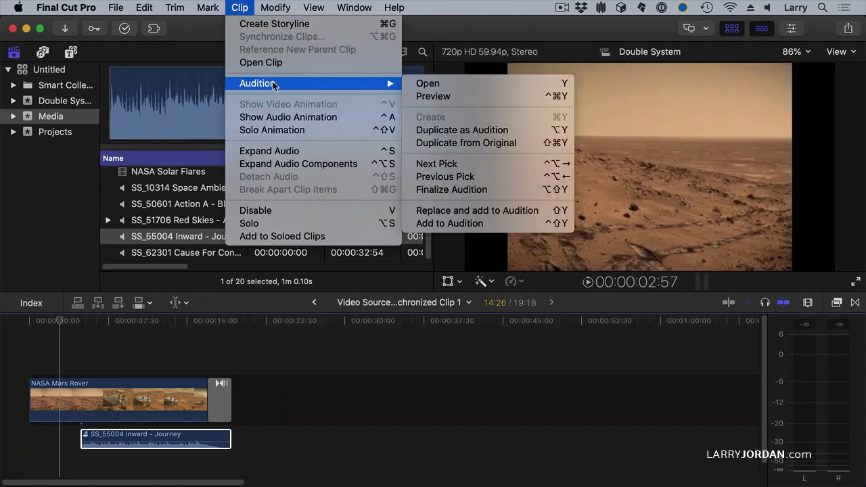
click(495, 189)
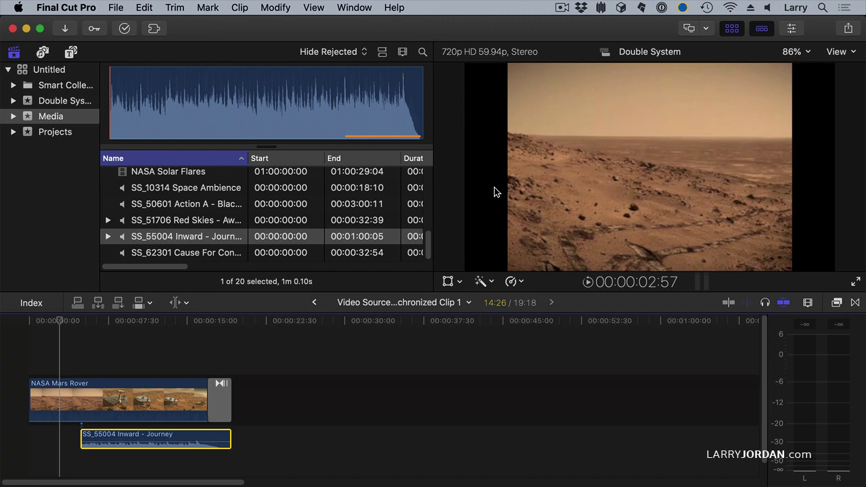